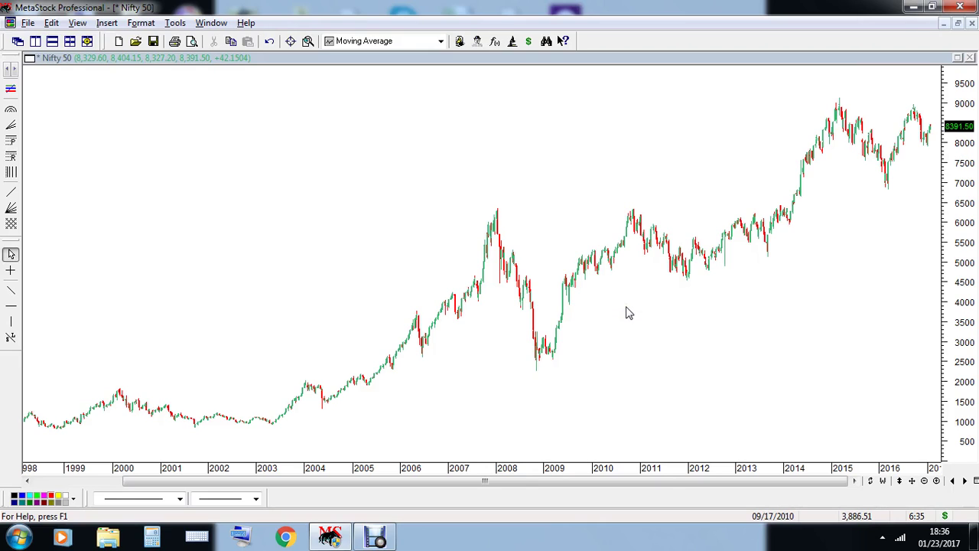
- Look over the price-axis and periodicity options, leaving the chart on weekly bars
left_click(623, 299)
left_click(559, 224)
right_click(954, 208)
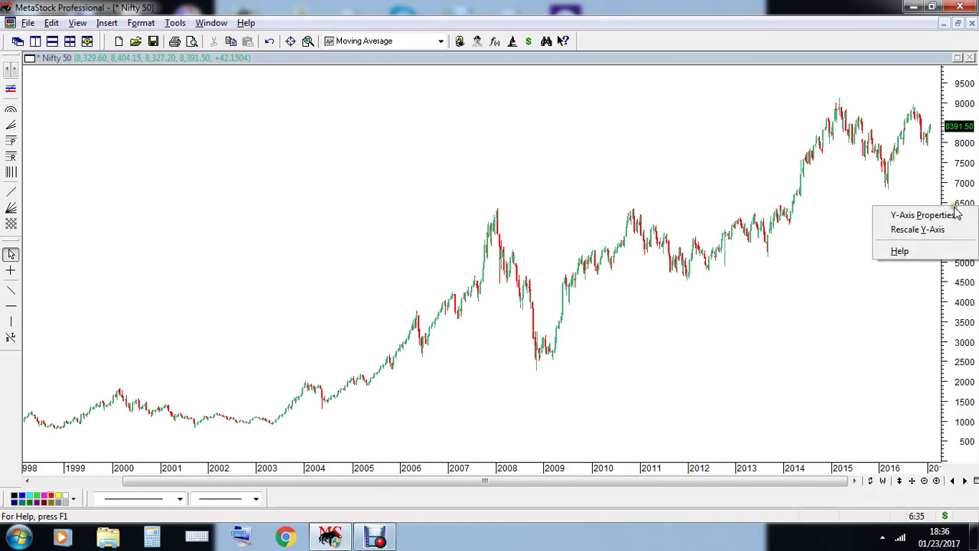
left_click(942, 84)
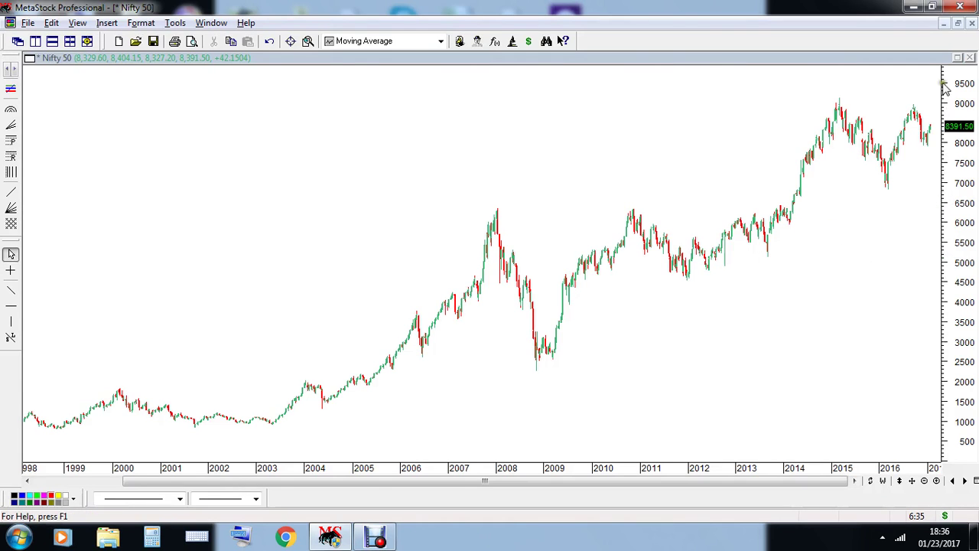
left_click(967, 391)
left_click(882, 483)
left_click(841, 426)
- Tick Semi-log scale in Y-Axis Properties and apply it to the Nifty 50 chart
right_click(948, 268)
left_click(955, 272)
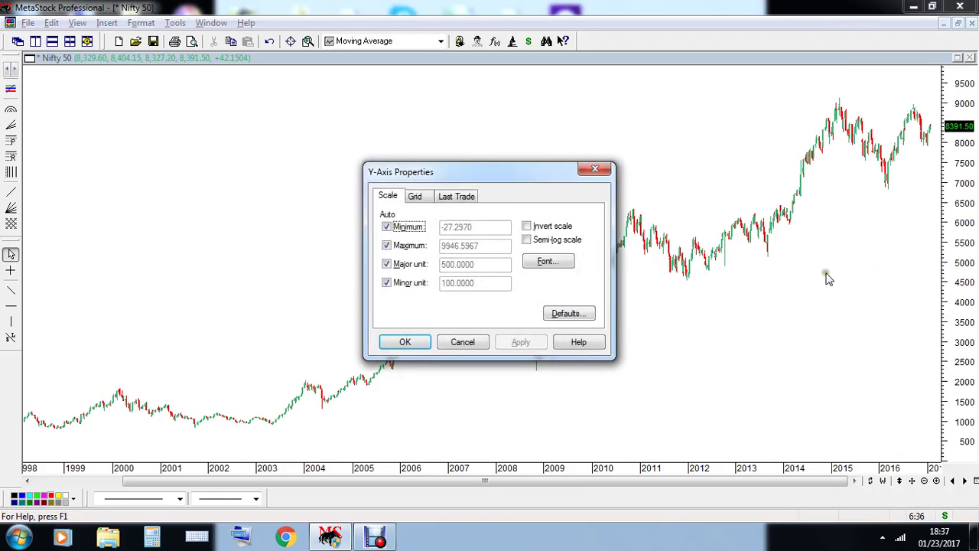
left_click(527, 239)
left_click(519, 341)
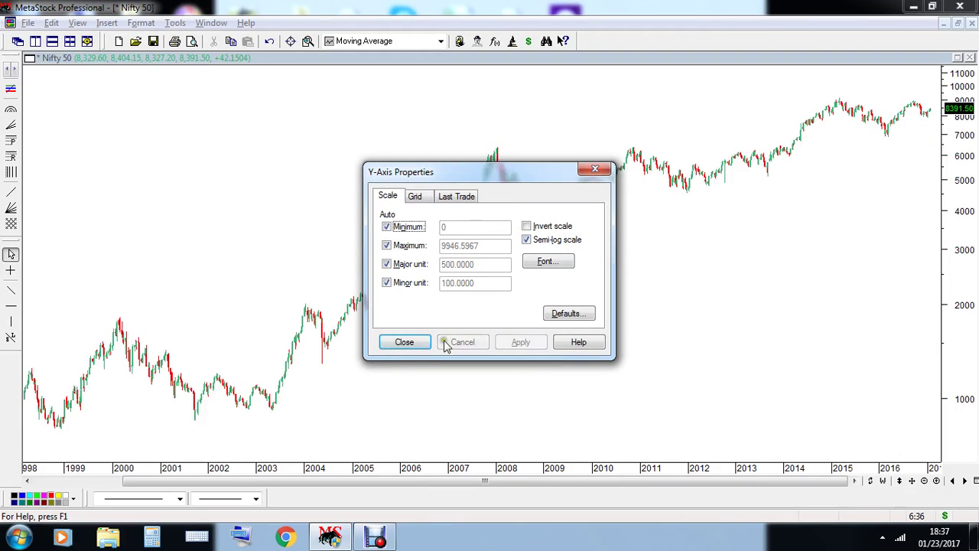
left_click(403, 341)
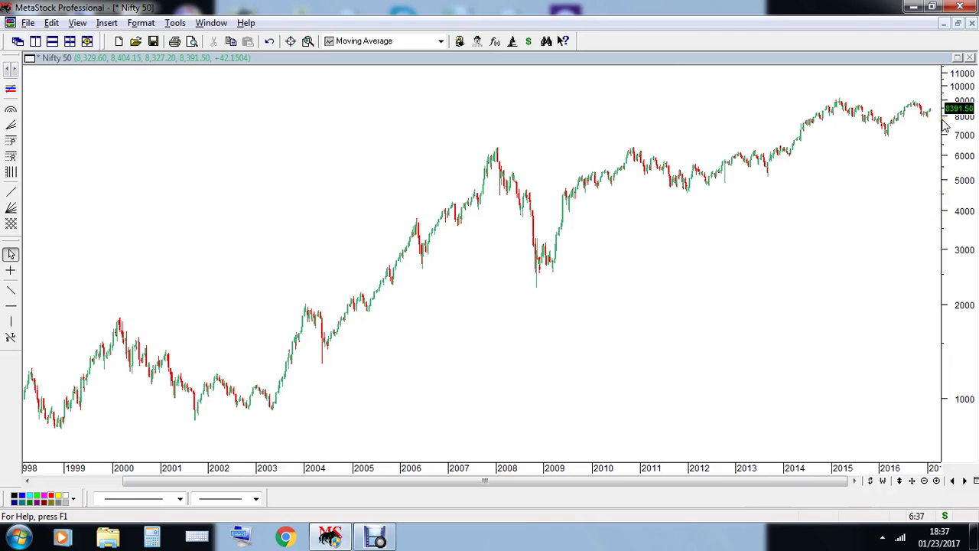
- Draw horizontal lines at about 8,000, 4,000, 2,000 and 1,000 on the log-scaled chart
left_click(11, 306)
left_click(321, 134)
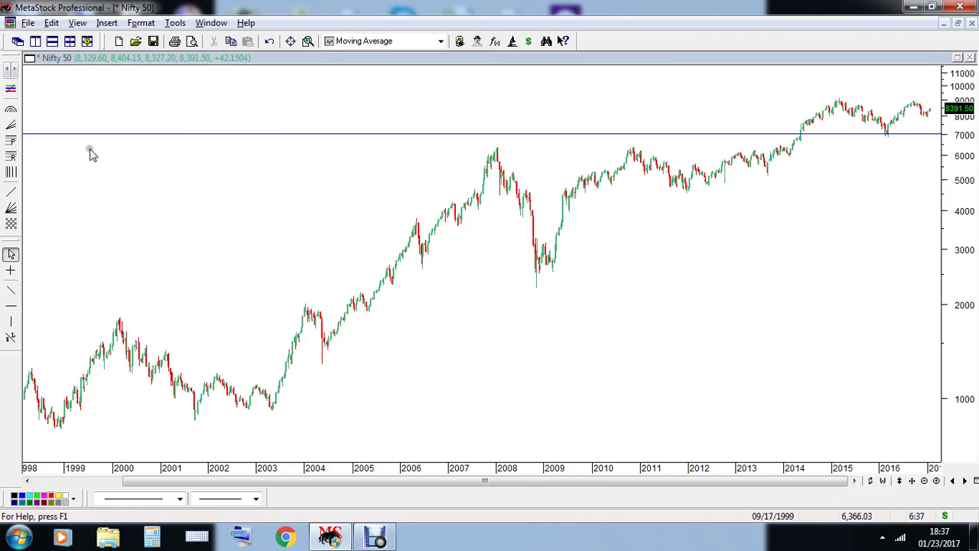
left_click_drag(321, 134, 337, 115)
left_click(11, 306)
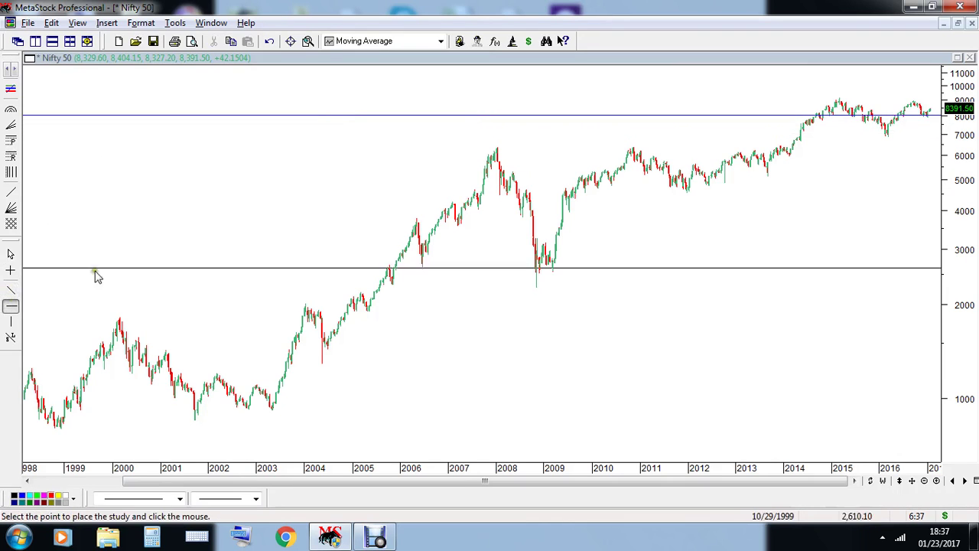
left_click(183, 210)
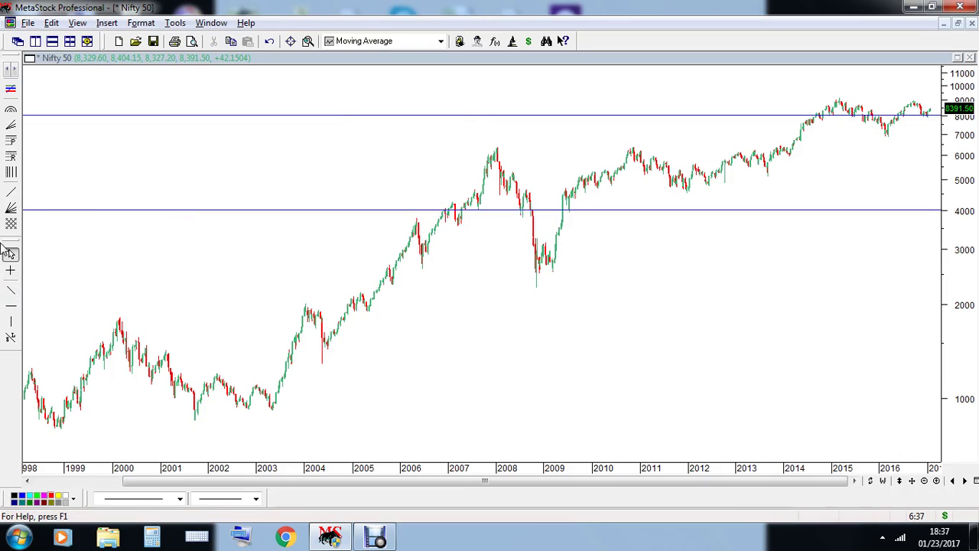
left_click(13, 300)
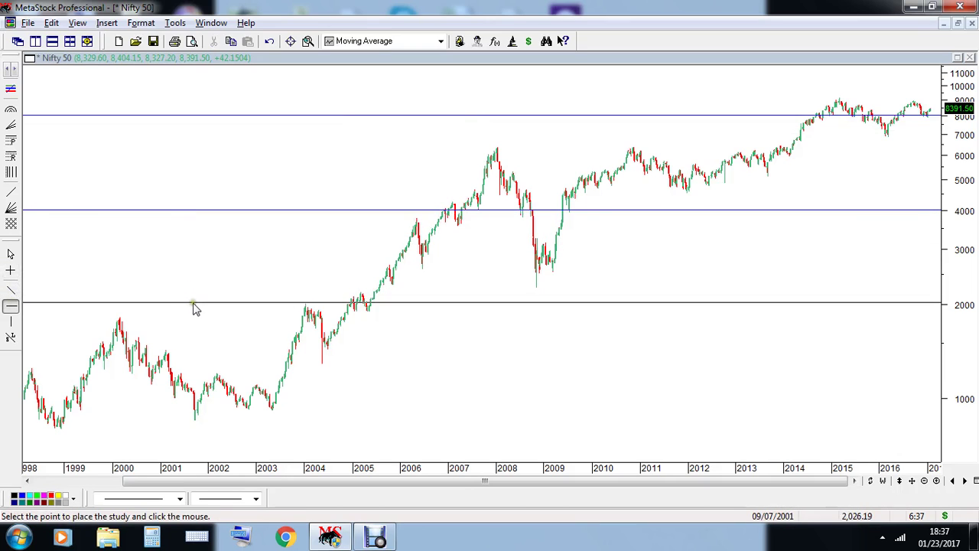
left_click(185, 304)
left_click(11, 306)
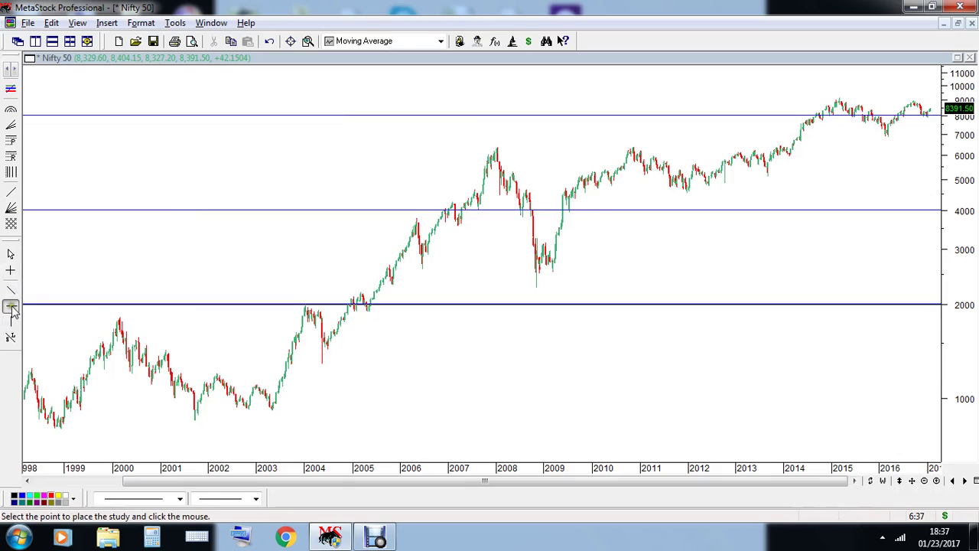
left_click(161, 398)
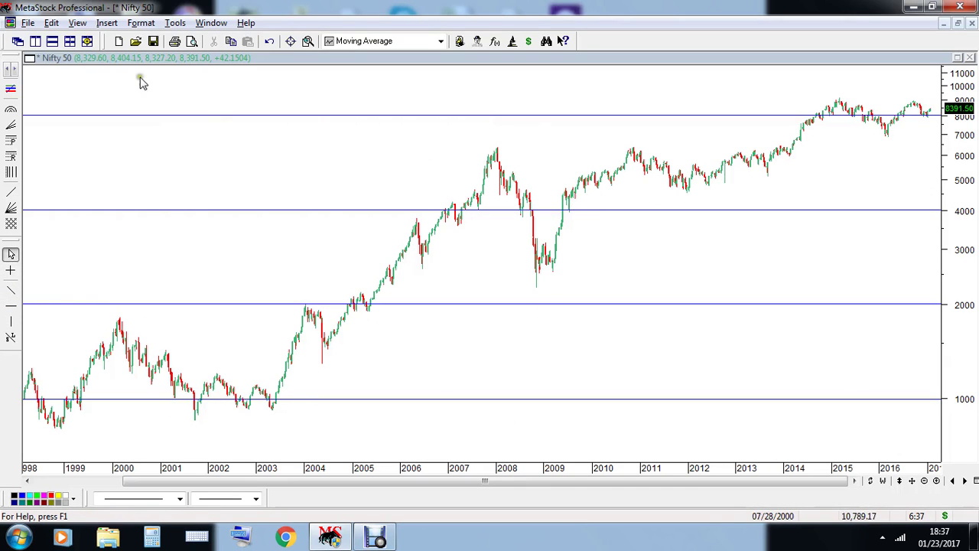
- Remove all four horizontal lines with Edit > Delete All, keeping Line studies checked
left_click(51, 23)
left_click(107, 149)
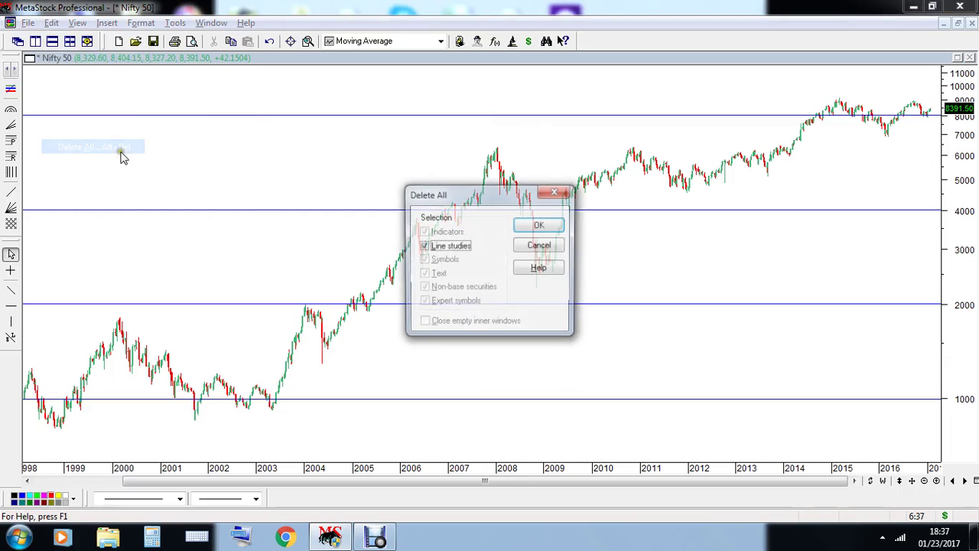
left_click(536, 227)
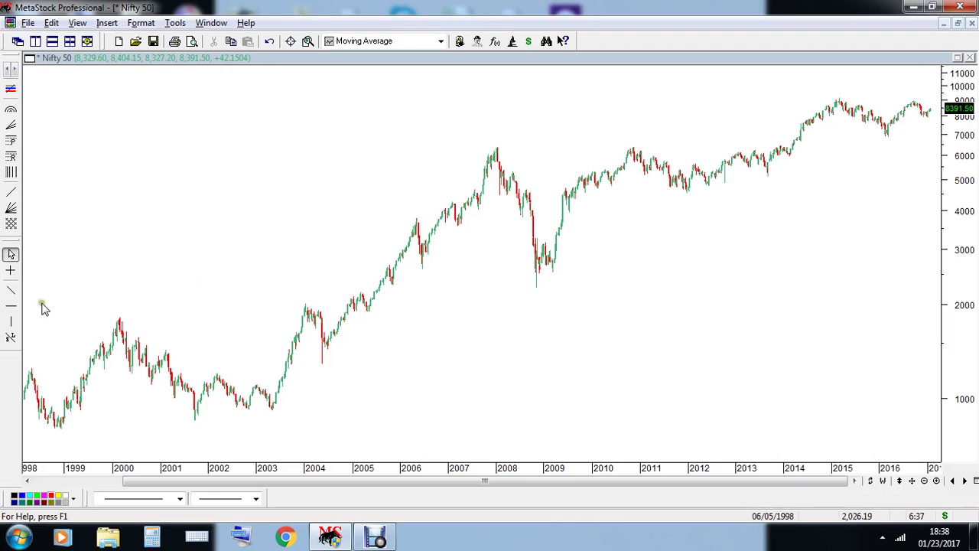
left_click(10, 290)
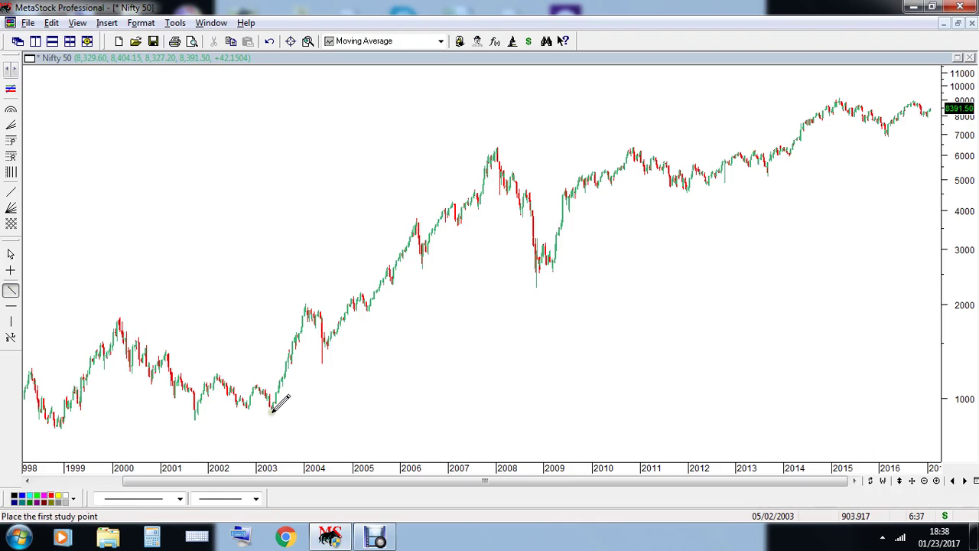
- Draw a trendline from the 2003 low along the 2016 lows to the right edge, nudging its start lower
left_click(272, 408)
left_click_drag(280, 401, 977, 113)
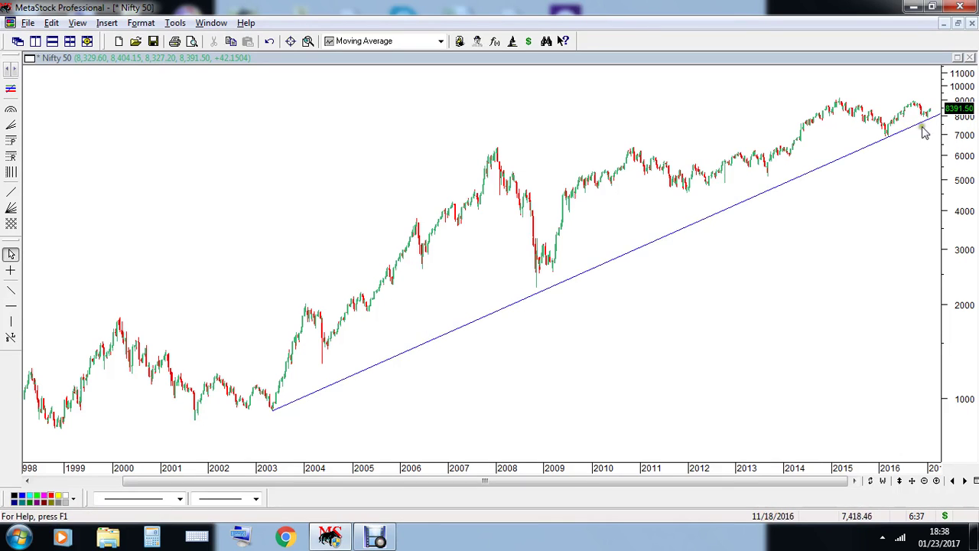
left_click(279, 406)
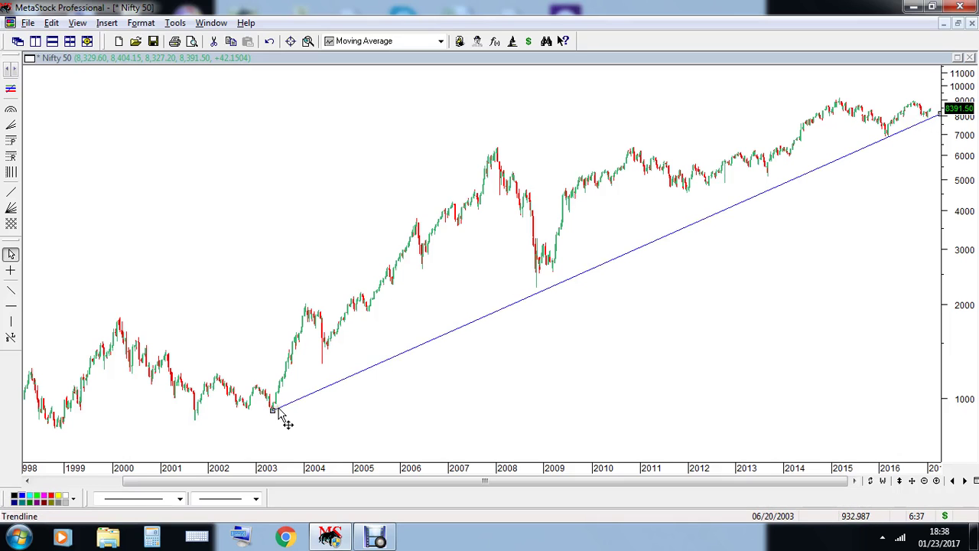
left_click_drag(273, 409, 258, 421)
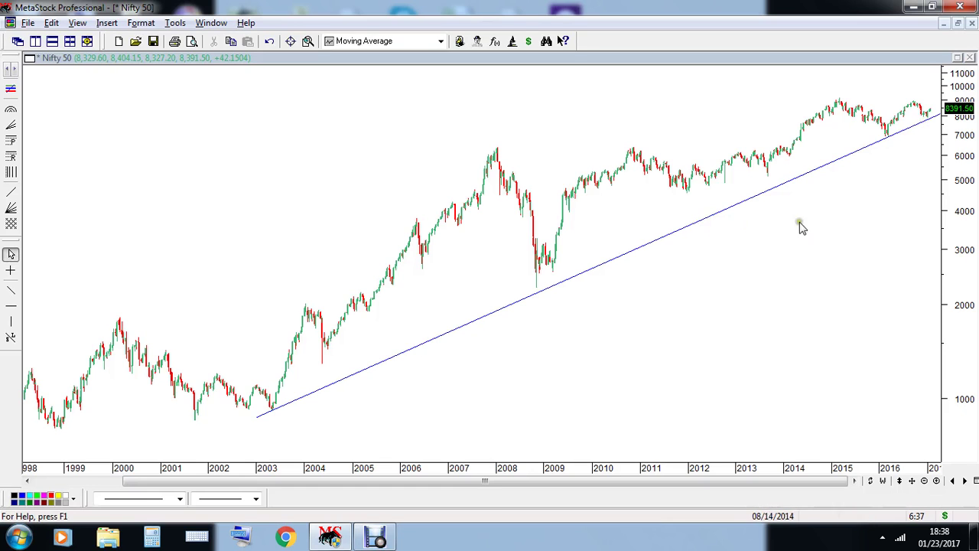
- Untick Semi-log scale in Y-Axis Properties and apply, putting the price axis back on linear
right_click(960, 168)
left_click(960, 181)
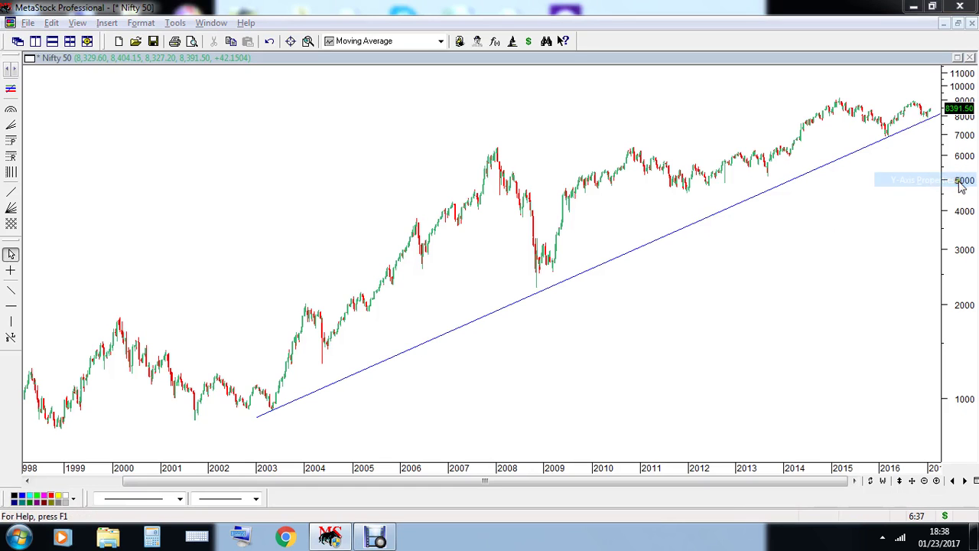
left_click(543, 244)
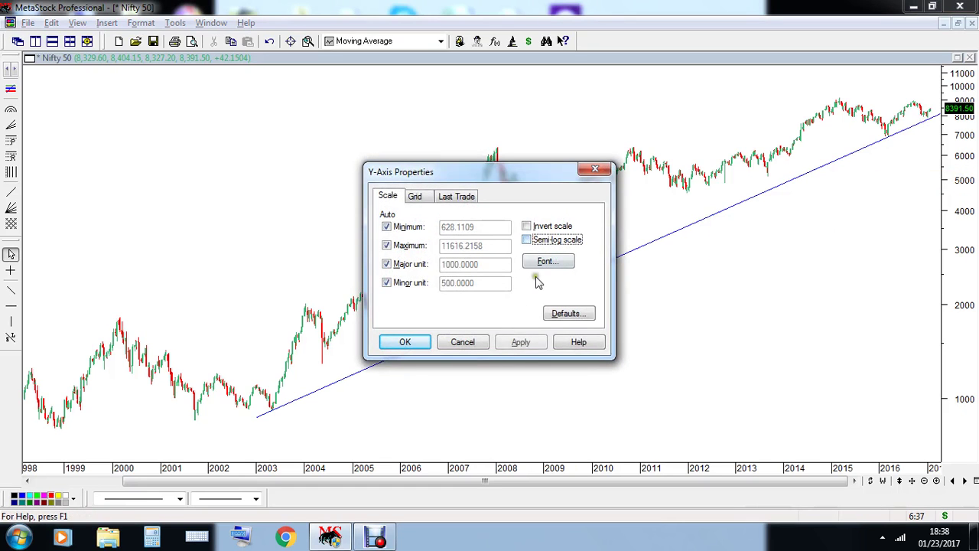
left_click(517, 342)
left_click(404, 342)
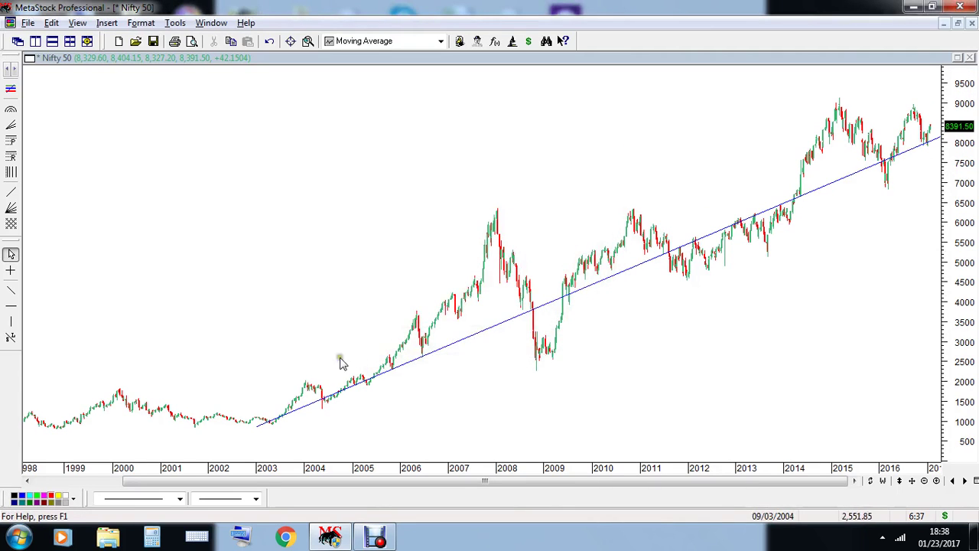
mouse_move(936, 150)
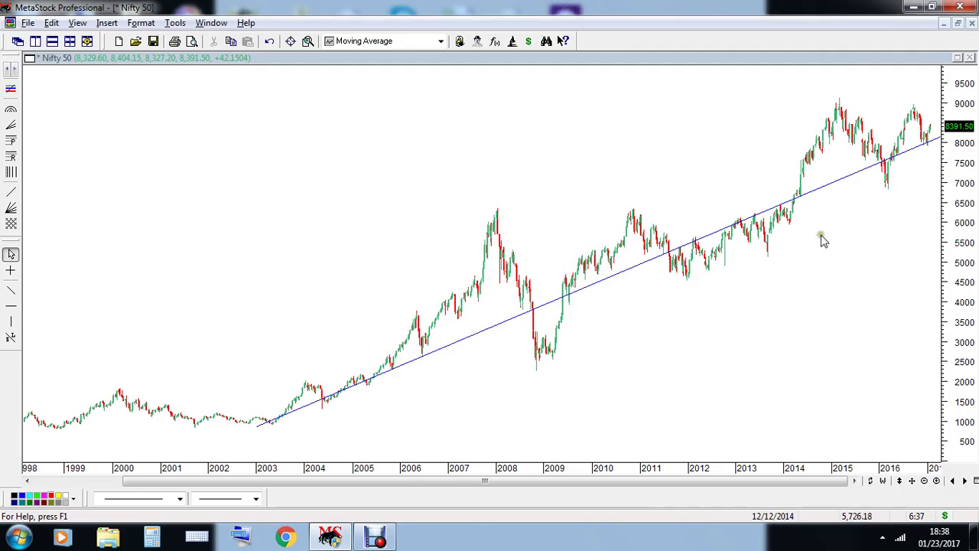
- Re-tick Semi-log scale in Y-Axis Properties and apply, so the trendline follows the lows again
right_click(959, 180)
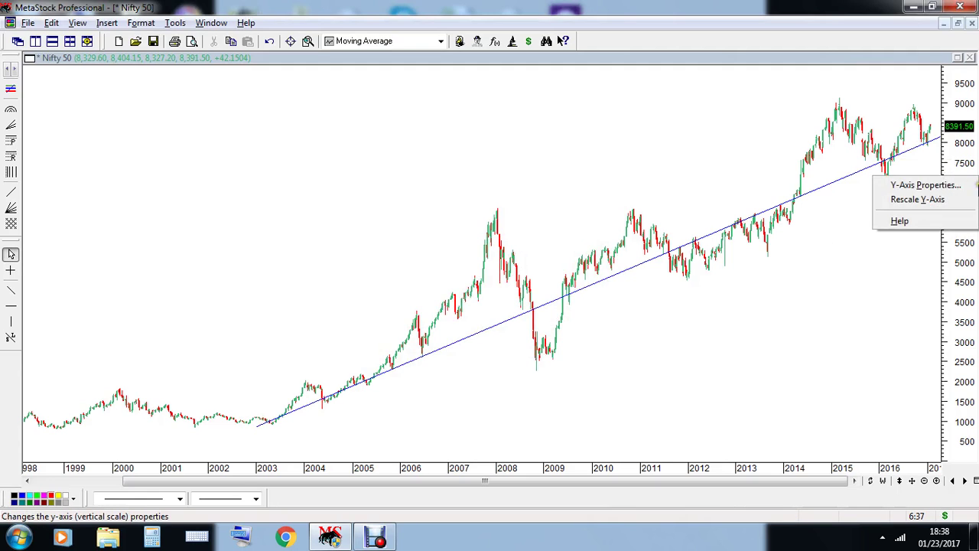
left_click(974, 186)
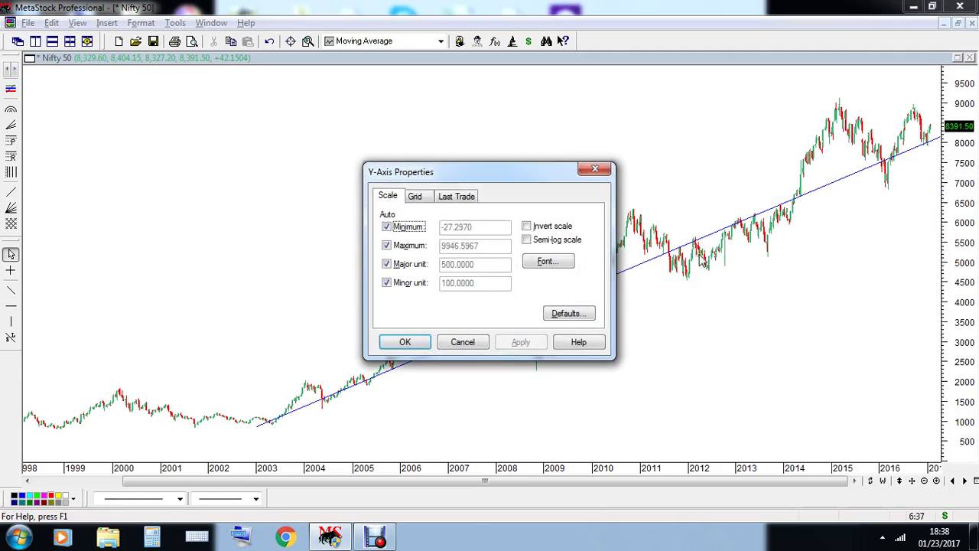
left_click(564, 243)
left_click(520, 341)
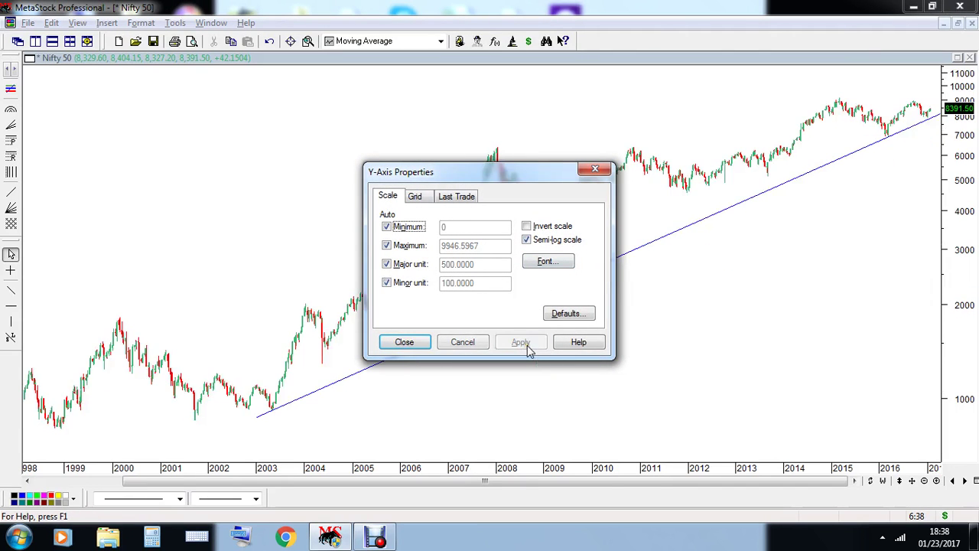
left_click(403, 342)
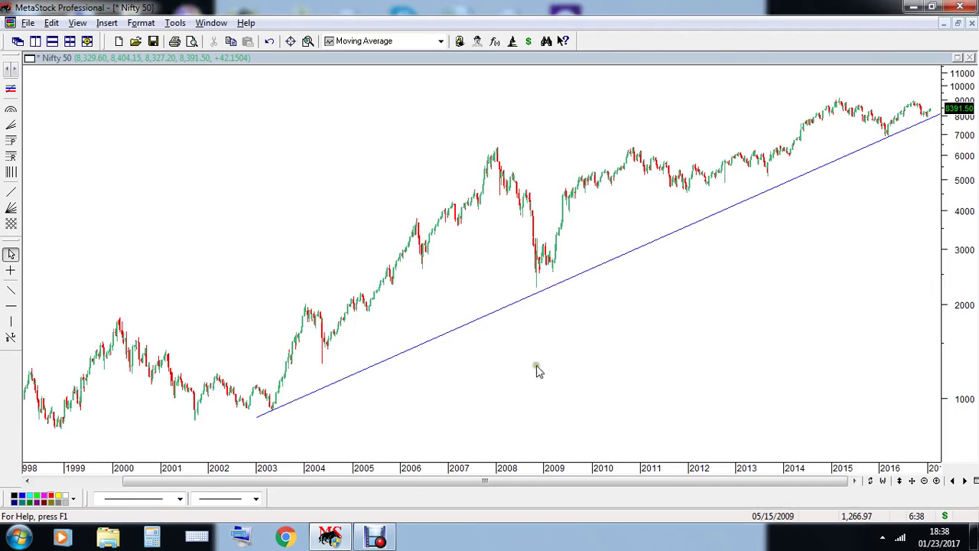